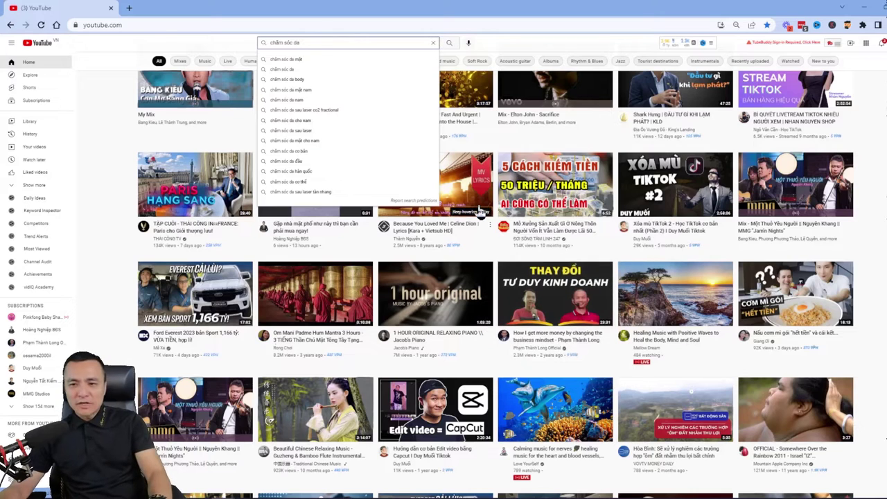
# Step: Open ads.google.com in a new browser tab and enter the Google Ads account
pyautogui.moveTo(478, 212)
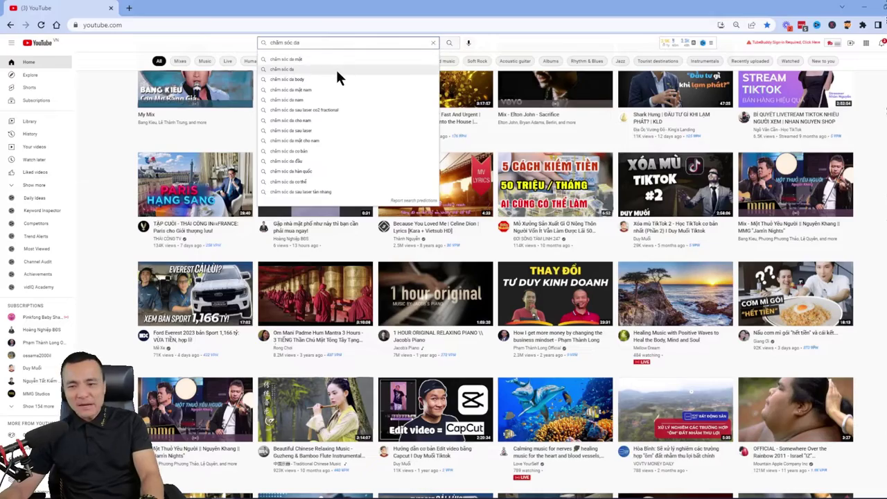
pyautogui.click(129, 8)
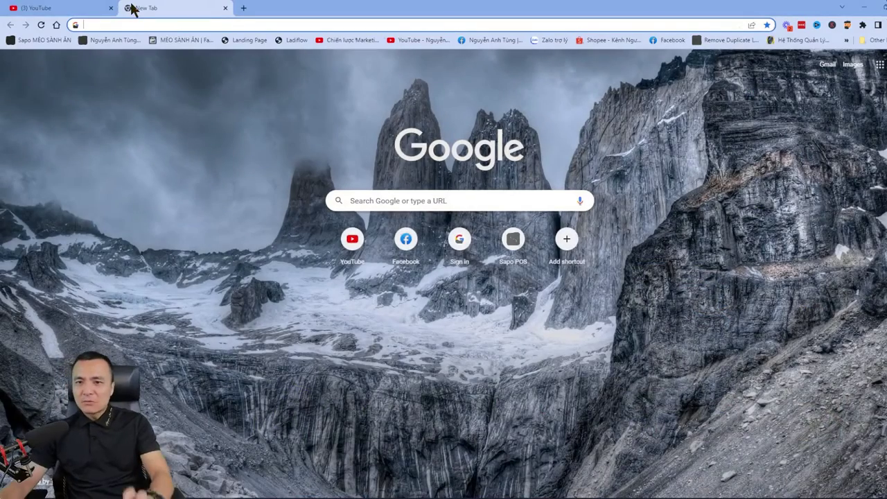
pyautogui.click(177, 26)
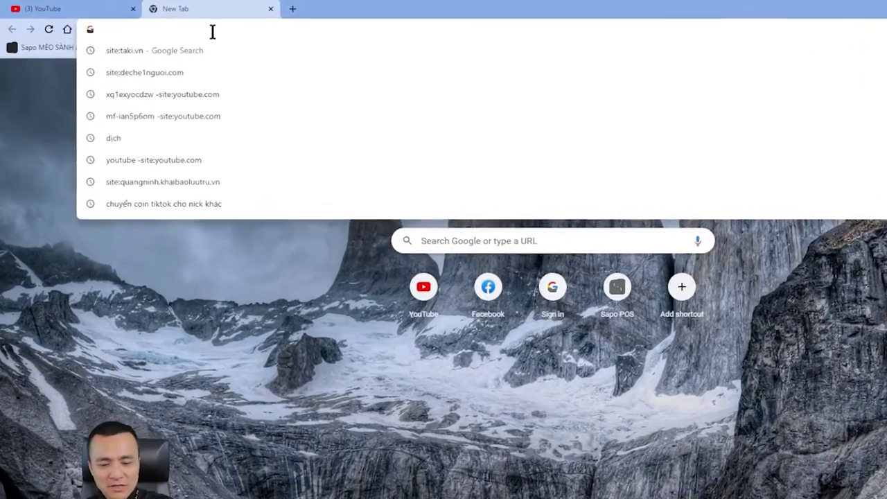
pyautogui.write('ad')
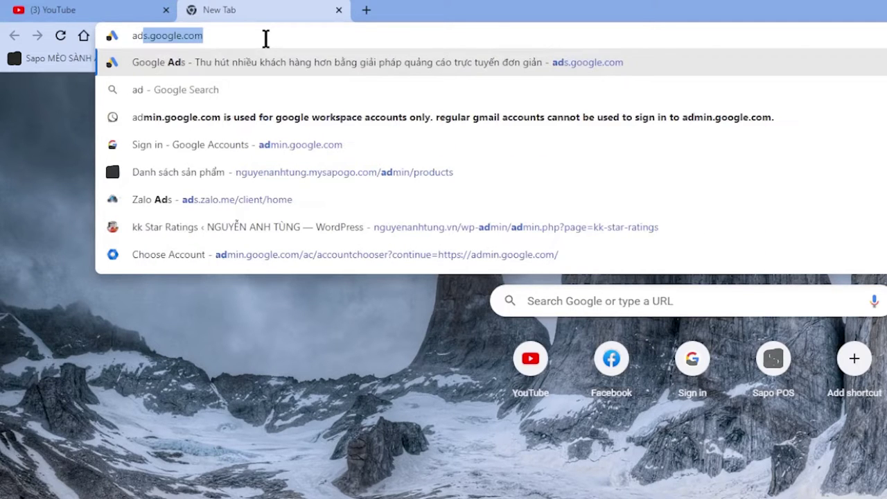
pyautogui.press('Return')
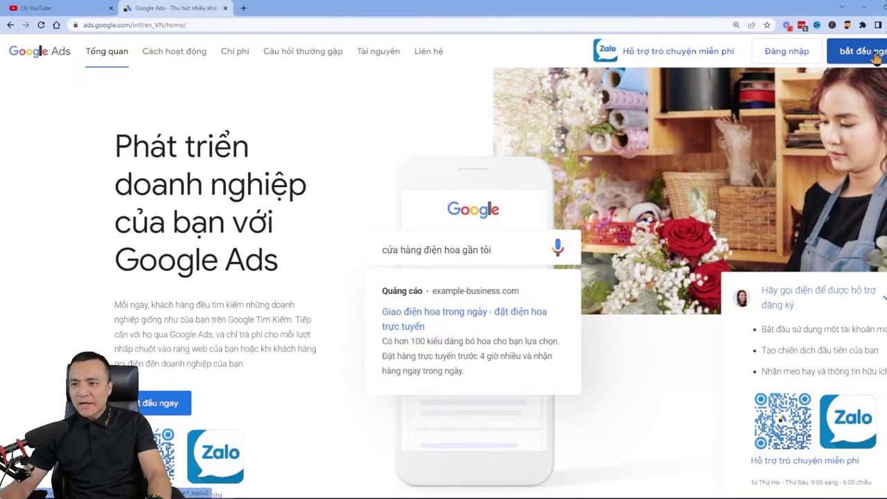
pyautogui.click(857, 59)
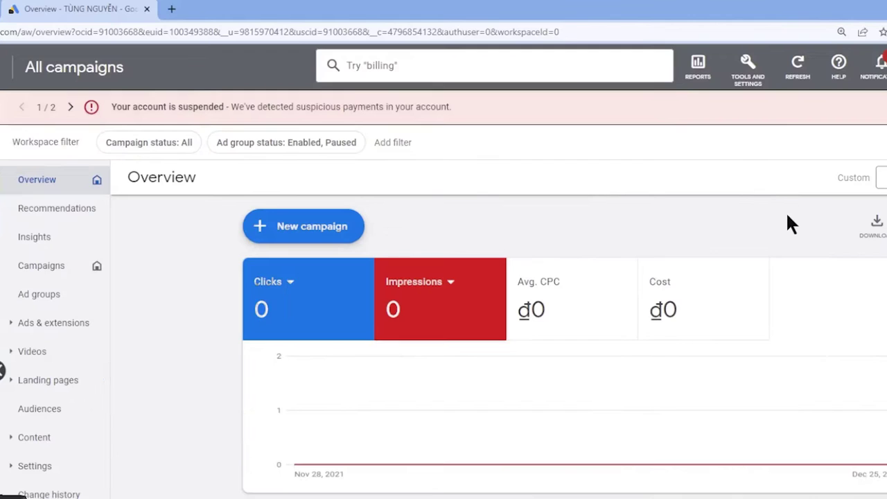
# Step: Open Keyword Planner and start discovering new keywords
pyautogui.click(754, 83)
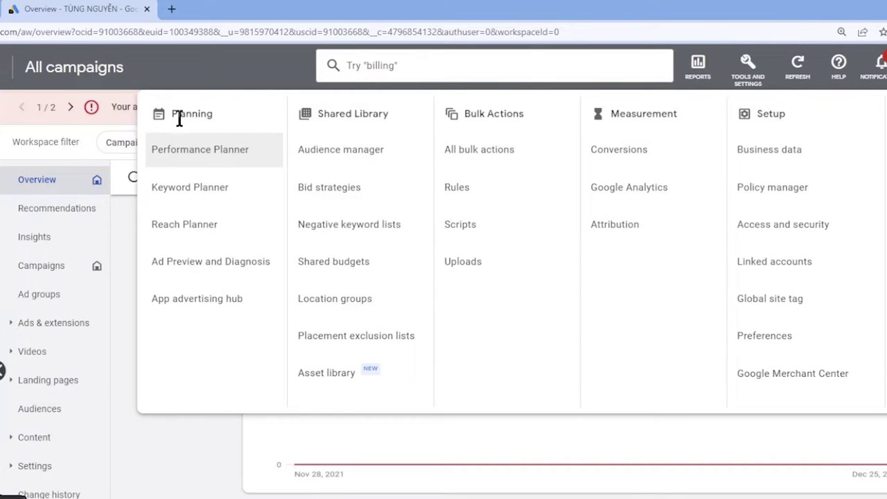
pyautogui.click(185, 189)
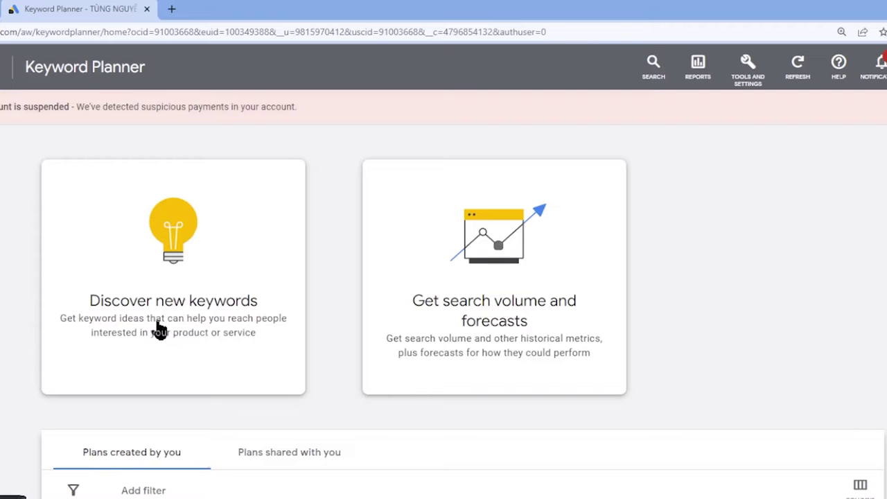
pyautogui.click(190, 271)
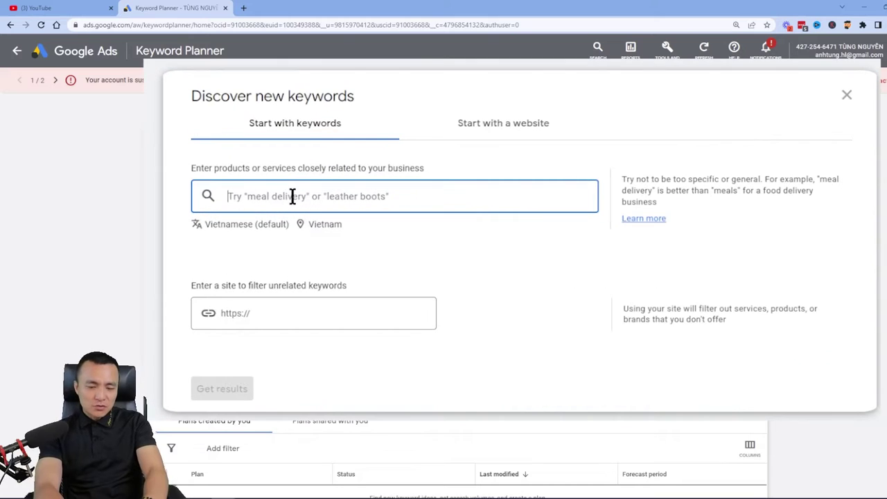
# Step: Add "trị nám" as the seed keyword and get its keyword ideas
pyautogui.write('tri')
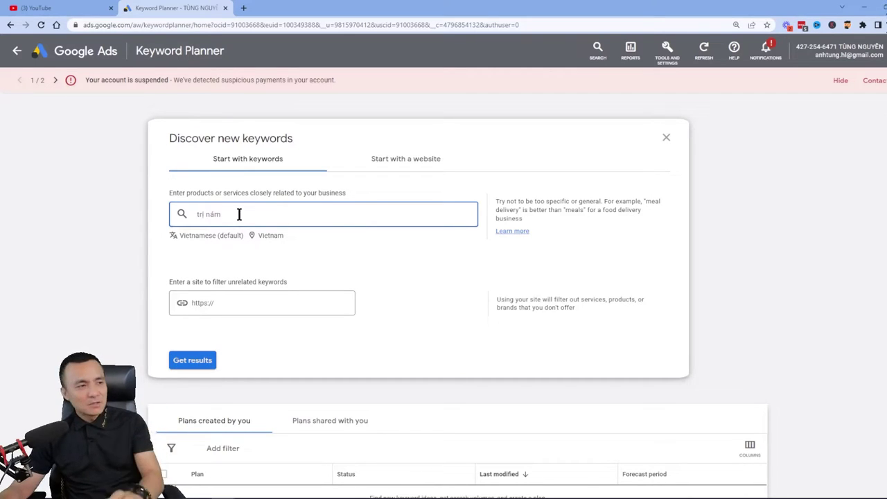
pyautogui.press('Return')
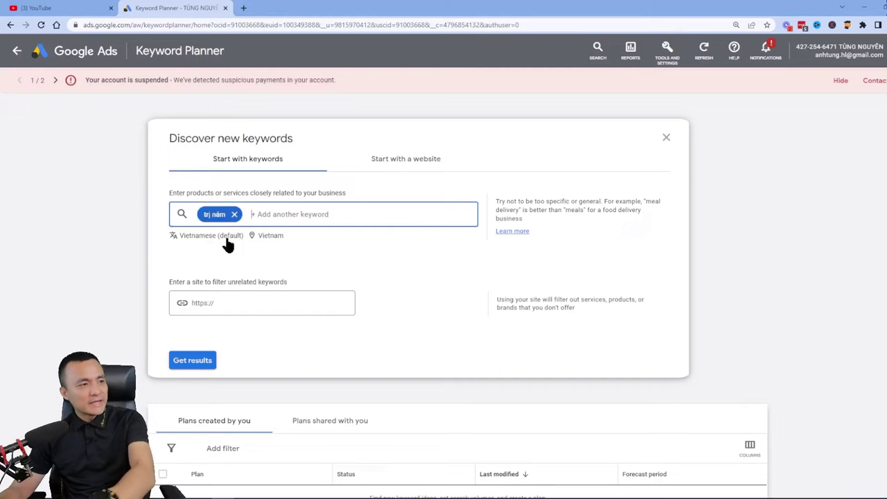
pyautogui.click(194, 362)
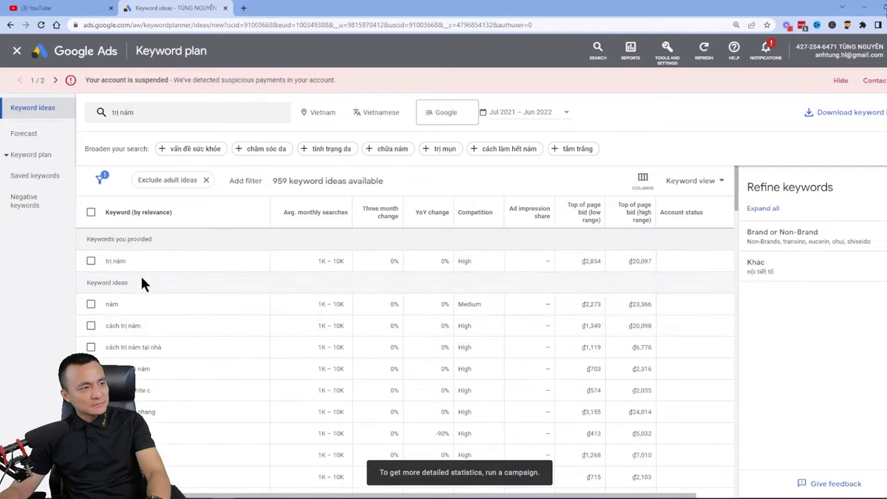
# Step: Look through the list of keyword ideas related to "trị nám"
pyautogui.scroll(-1, 140, 283)
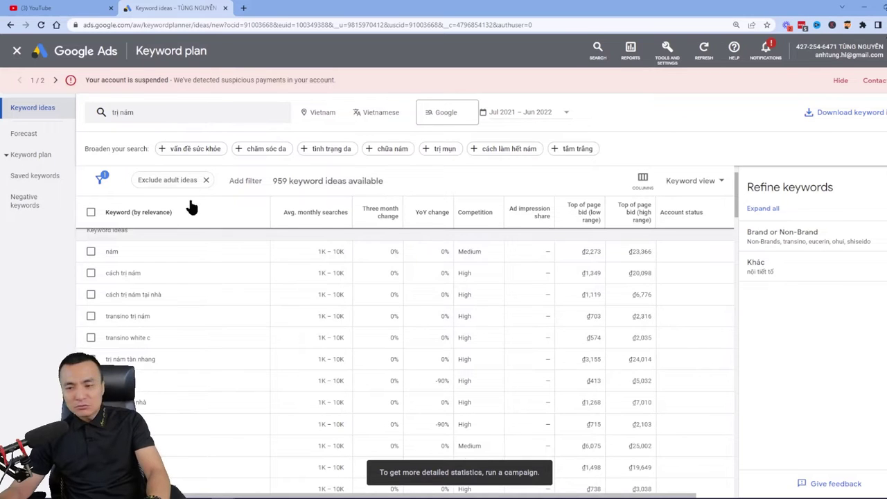
pyautogui.scroll(-5, 174, 444)
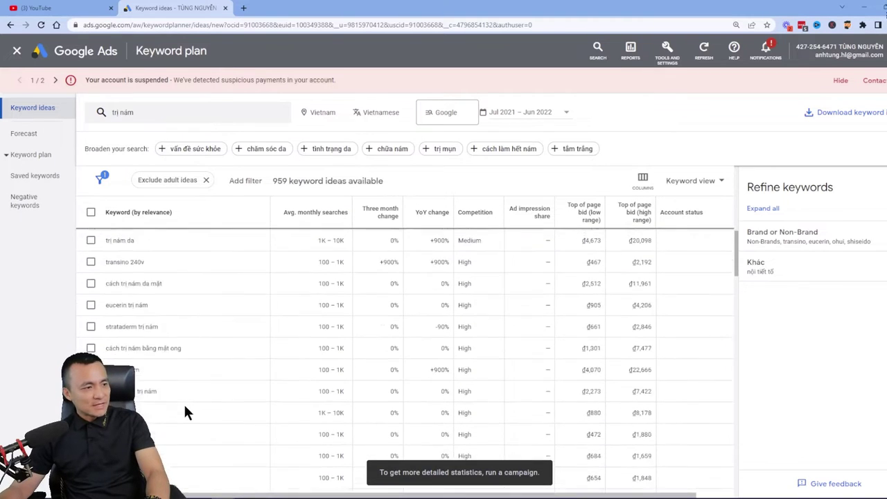
pyautogui.scroll(-3, 184, 403)
pyautogui.scroll(10, 184, 412)
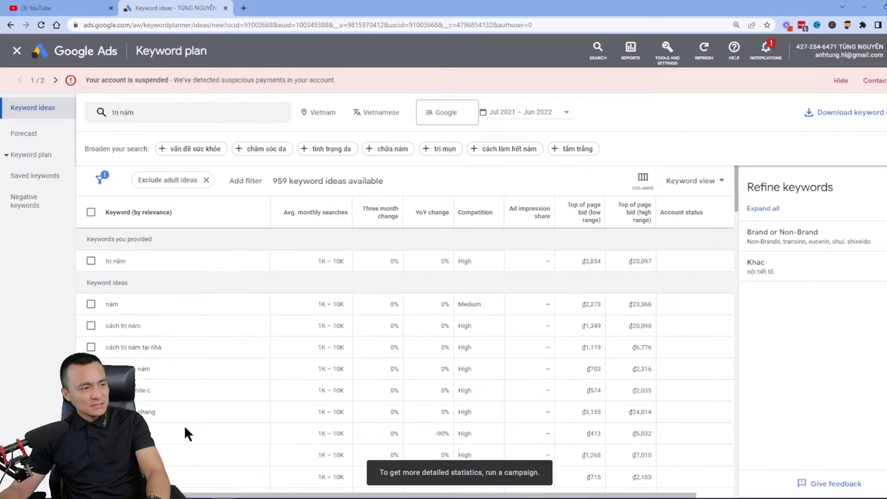
pyautogui.scroll(-1, 181, 435)
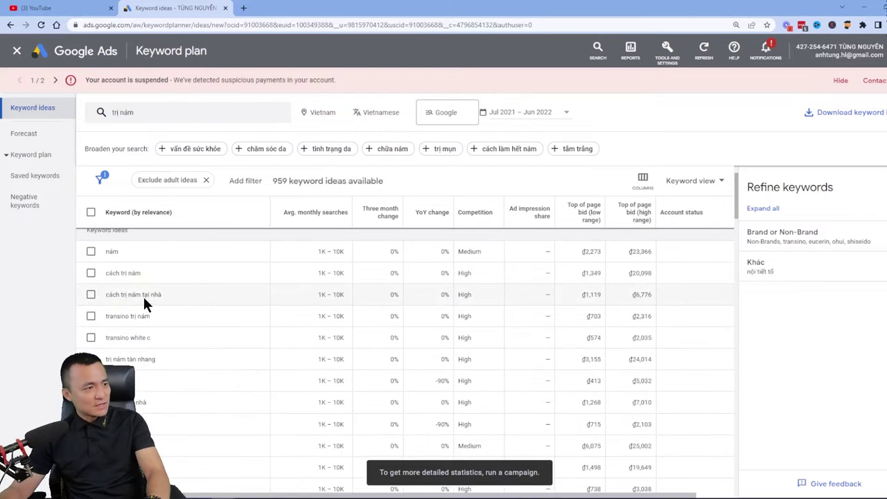
pyautogui.scroll(-3, 184, 478)
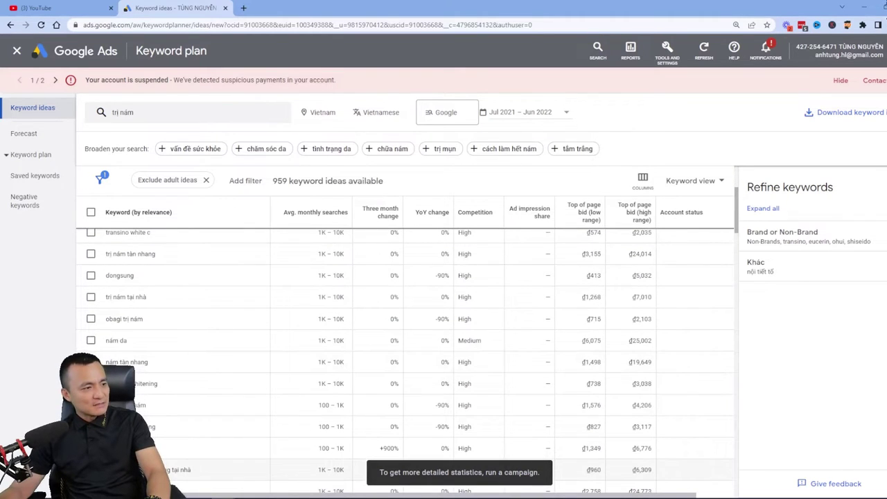
pyautogui.scroll(-3, 185, 461)
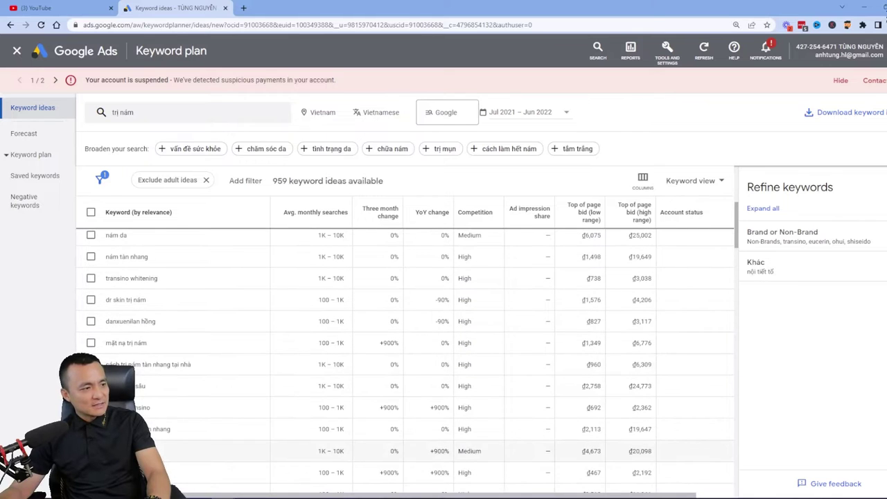
pyautogui.scroll(-5, 166, 436)
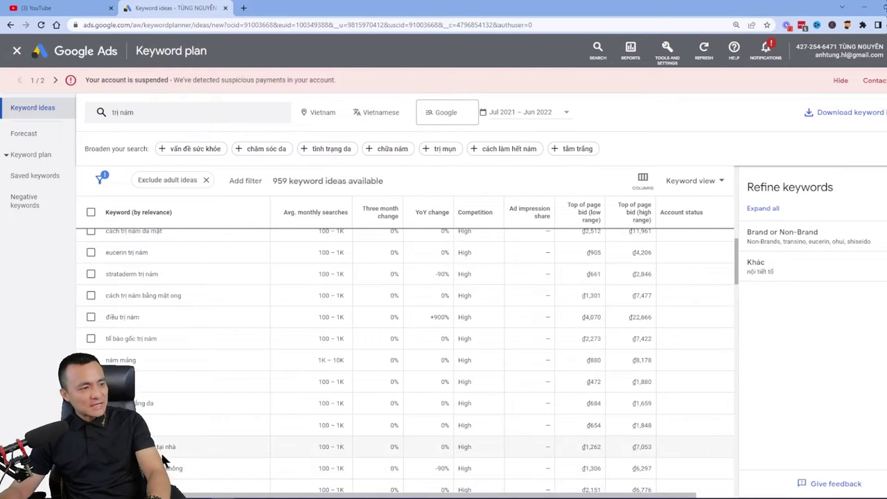
pyautogui.scroll(-3, 165, 461)
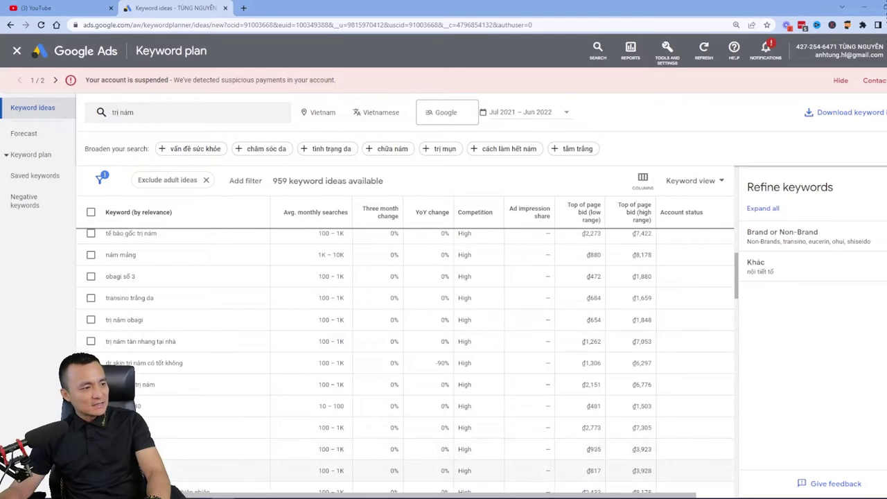
pyautogui.scroll(-3, 154, 431)
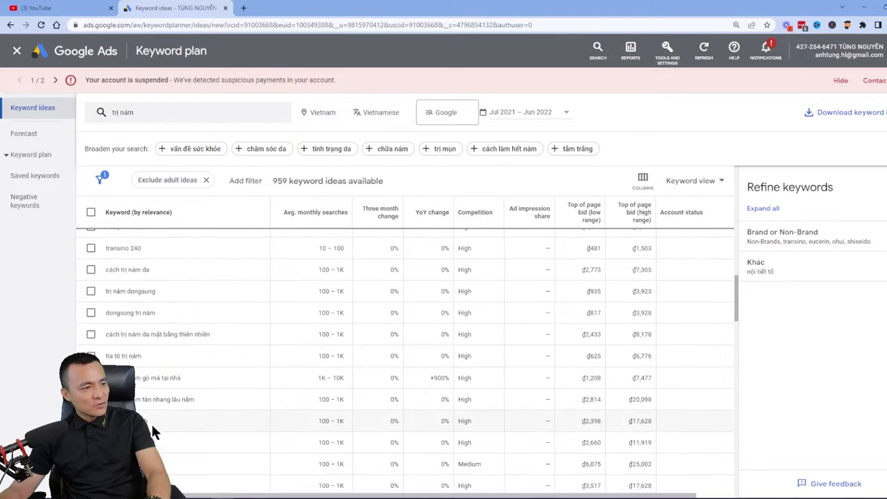
pyautogui.scroll(-2, 154, 431)
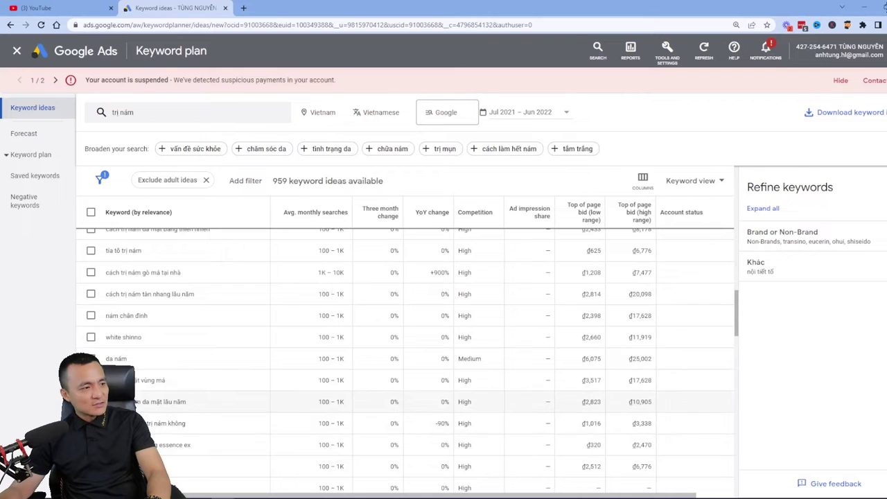
pyautogui.scroll(5, 152, 388)
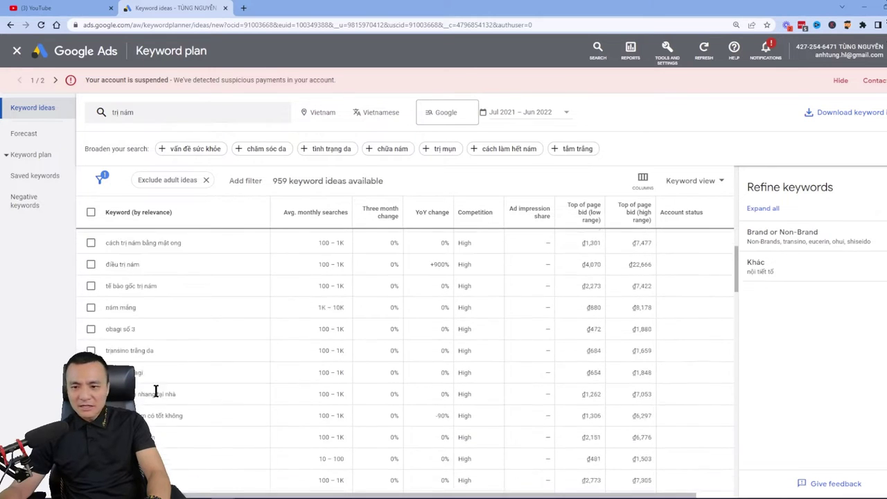
pyautogui.scroll(5, 155, 393)
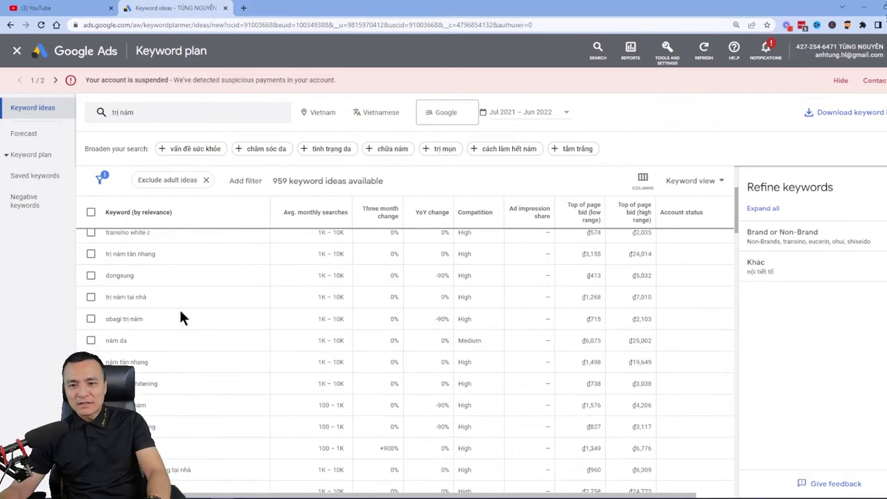
pyautogui.scroll(3, 173, 305)
pyautogui.scroll(-10, 166, 298)
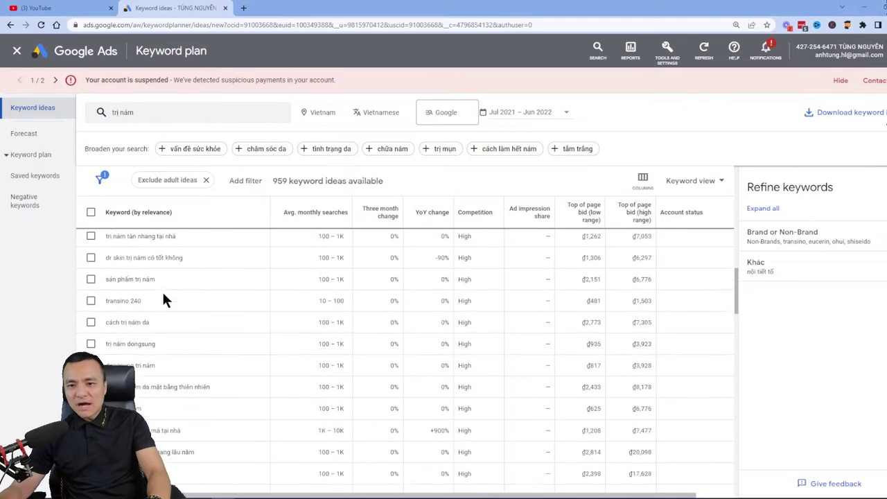
pyautogui.scroll(-5, 164, 299)
pyautogui.scroll(-10, 164, 298)
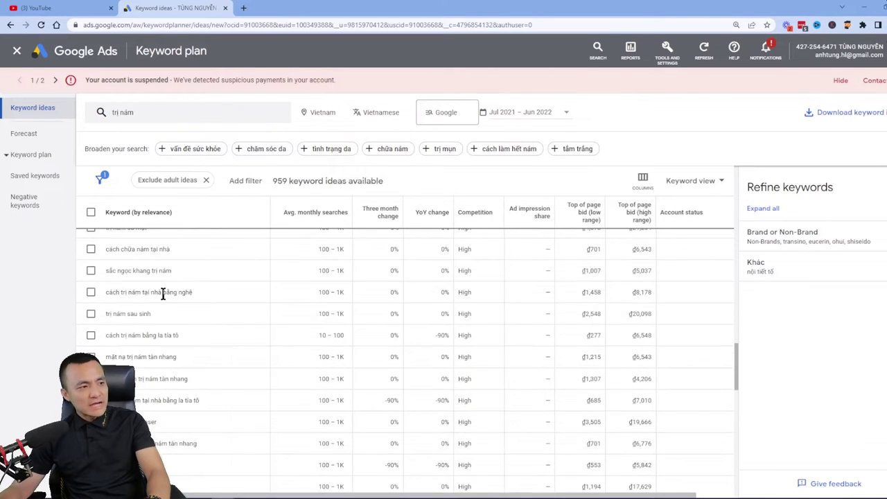
pyautogui.scroll(-10, 164, 295)
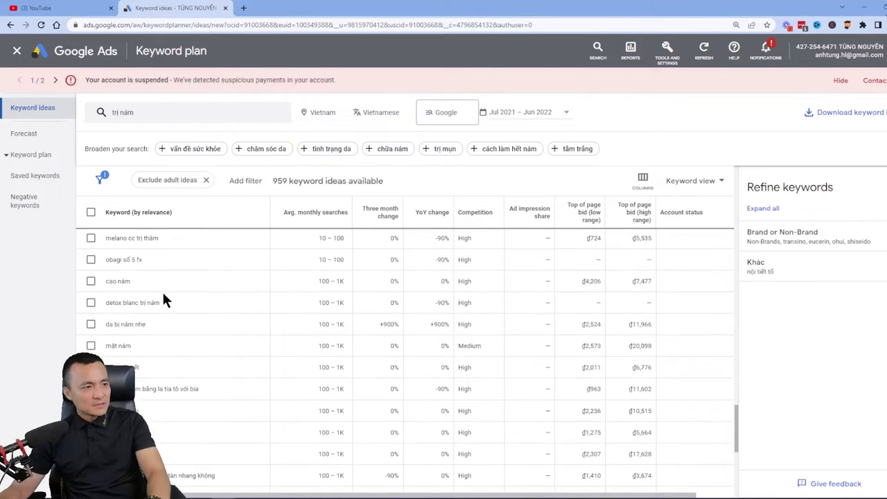
pyautogui.scroll(10, 162, 291)
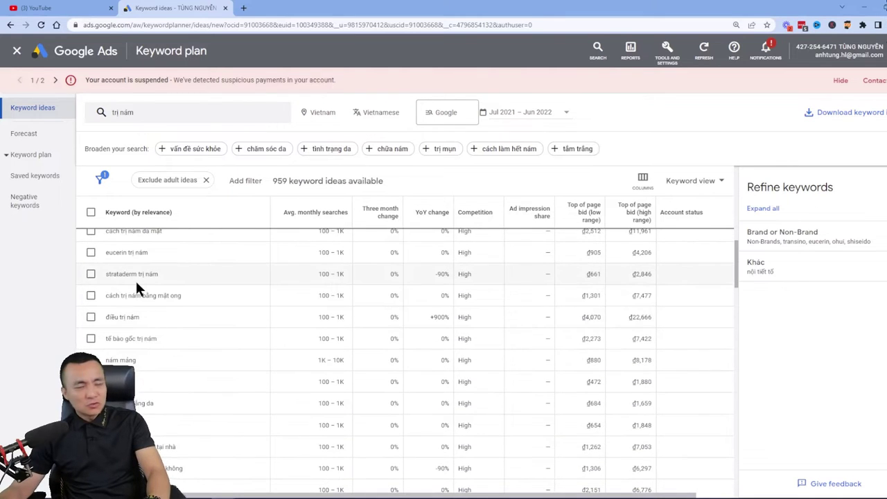
pyautogui.scroll(10, 151, 276)
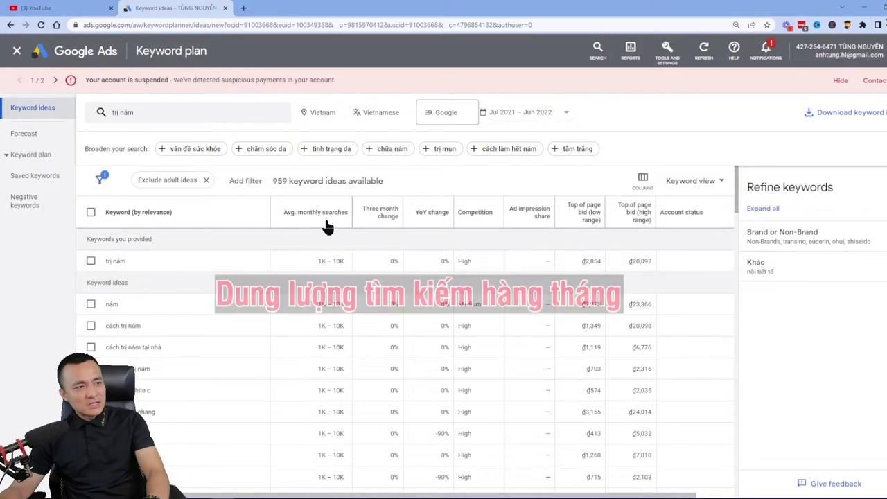
# Step: Examine the average monthly searches, three month change and competition of the "trị nám" keyword ideas
pyautogui.moveTo(336, 220)
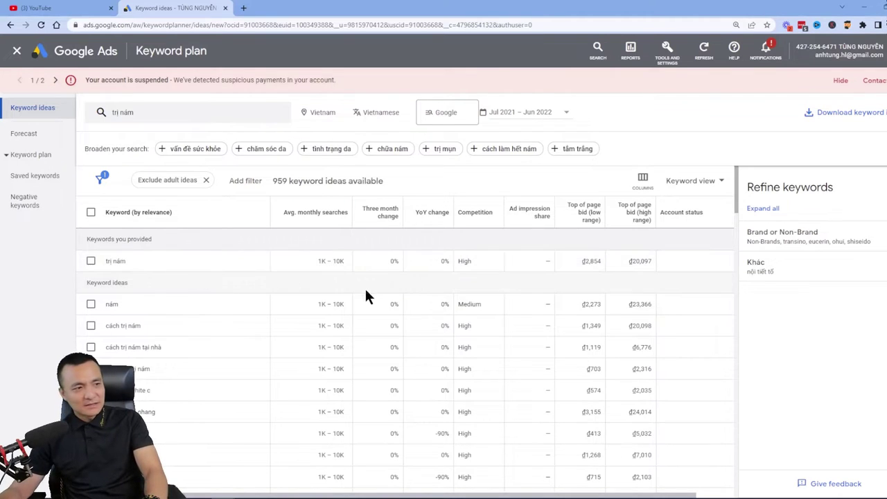
pyautogui.moveTo(383, 219)
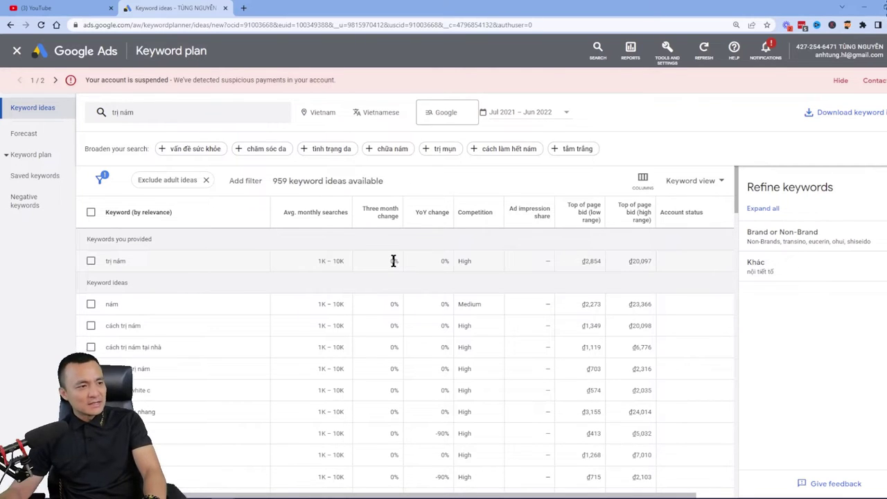
pyautogui.scroll(-3, 392, 271)
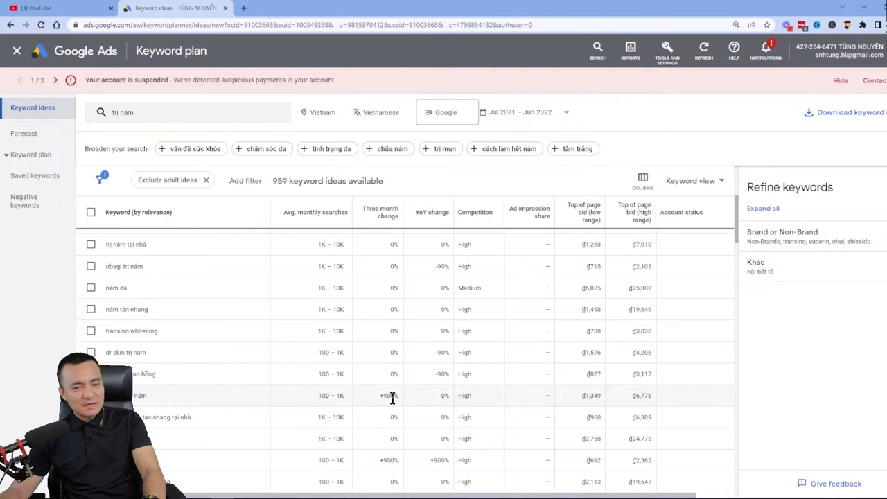
pyautogui.scroll(-2, 393, 398)
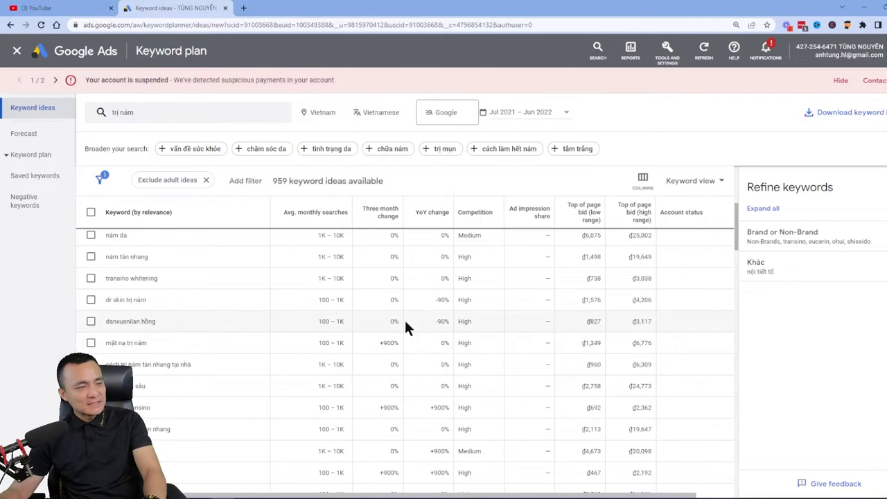
pyautogui.scroll(5, 402, 312)
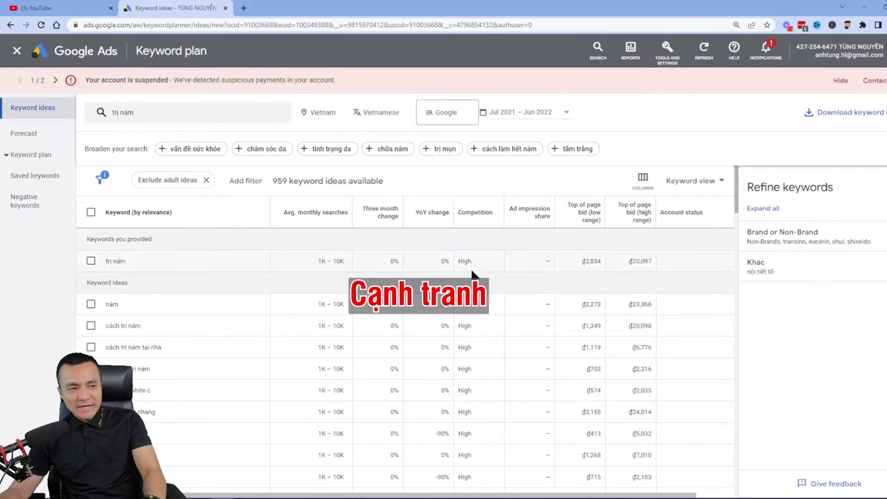
pyautogui.scroll(-3, 471, 367)
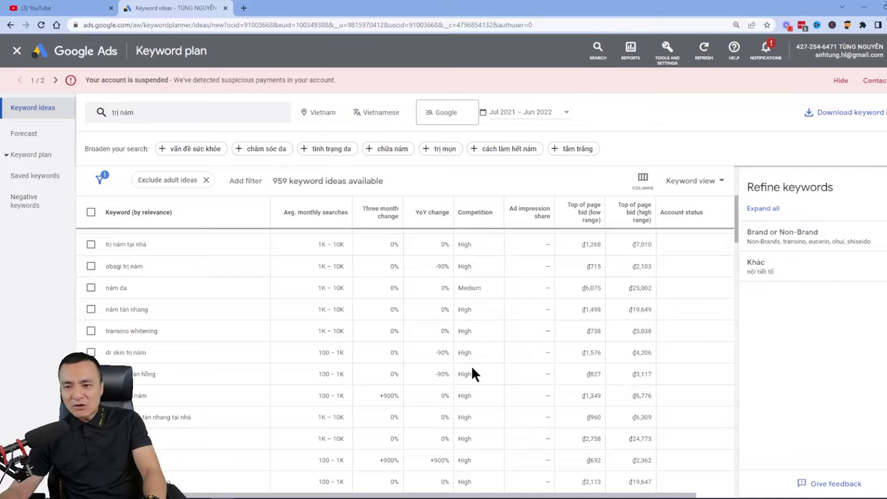
# Step: Compare the related keywords further down the "trị nám" ideas list by monthly searches, YoY change, competition and top of page bids
pyautogui.scroll(-5, 471, 373)
pyautogui.scroll(5, 471, 373)
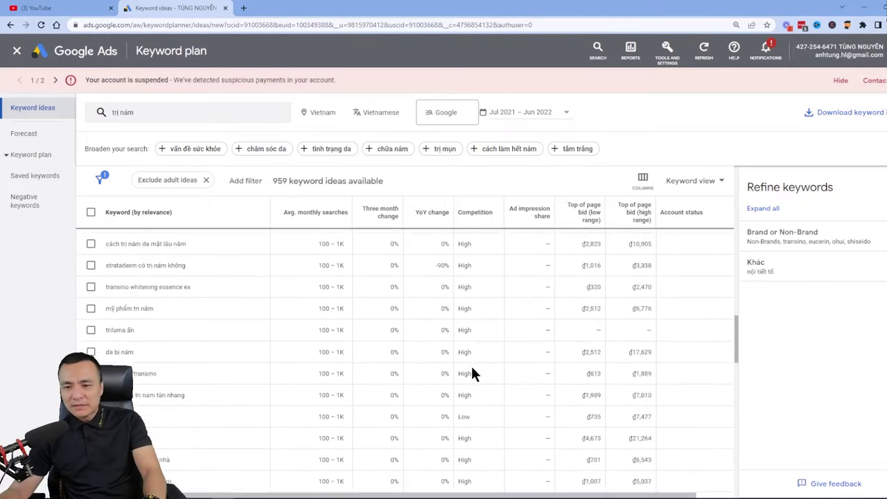
pyautogui.scroll(3, 470, 363)
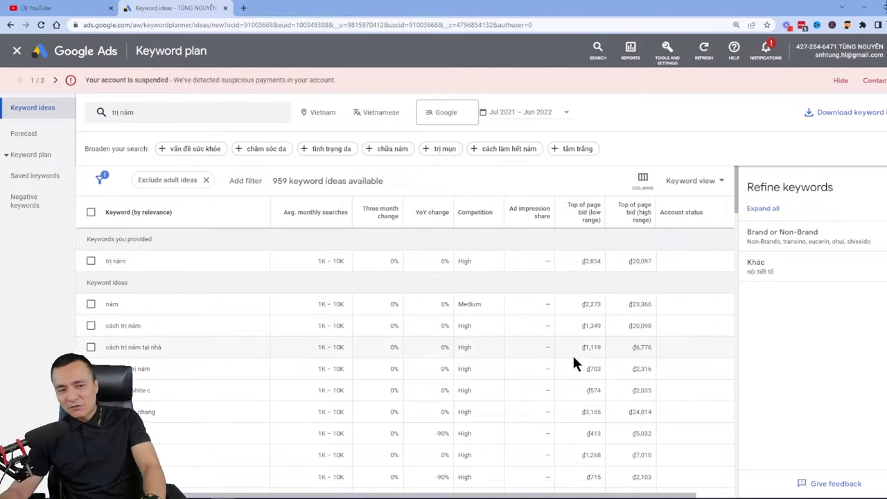
pyautogui.scroll(-1, 568, 350)
pyautogui.scroll(1, 109, 267)
pyautogui.scroll(-3, 144, 360)
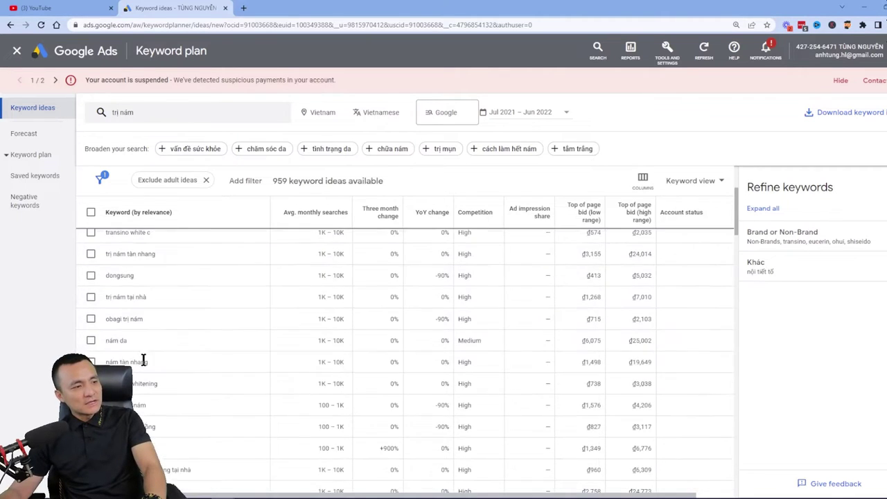
pyautogui.scroll(-2, 139, 350)
pyautogui.scroll(-1, 139, 346)
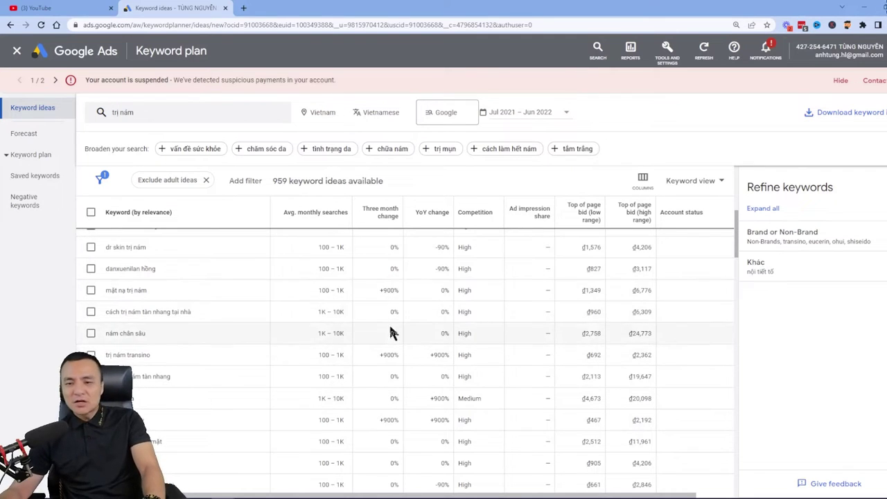
pyautogui.scroll(-5, 416, 405)
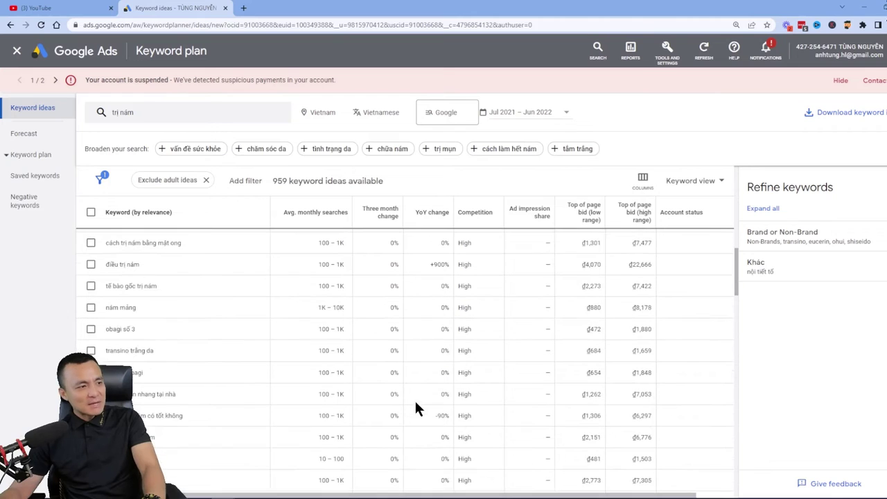
pyautogui.scroll(1, 421, 392)
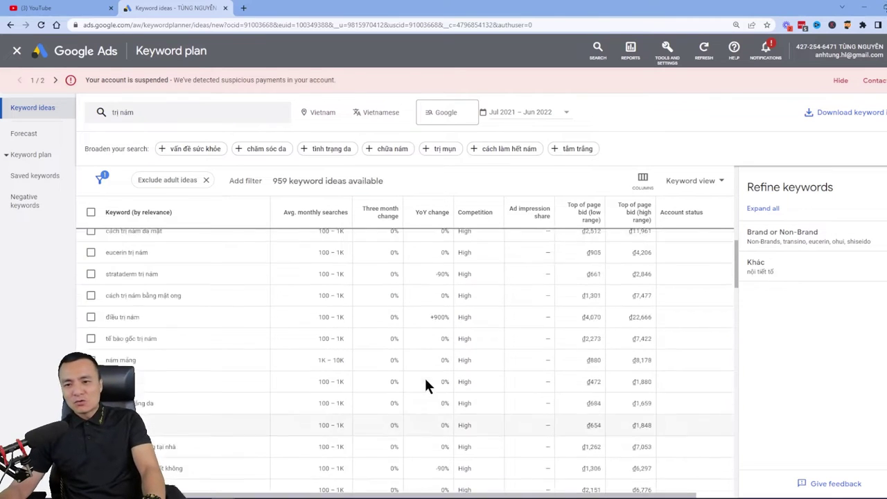
pyautogui.scroll(10, 339, 362)
pyautogui.scroll(-12, 337, 362)
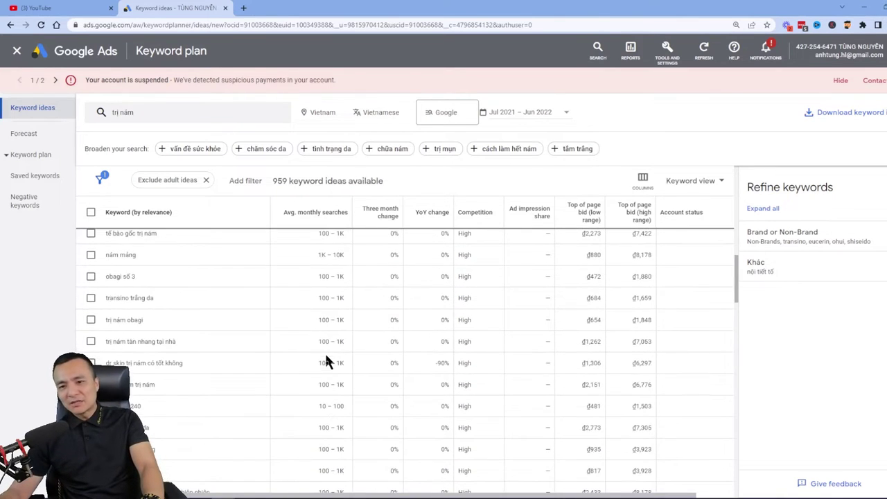
pyautogui.scroll(-5, 325, 358)
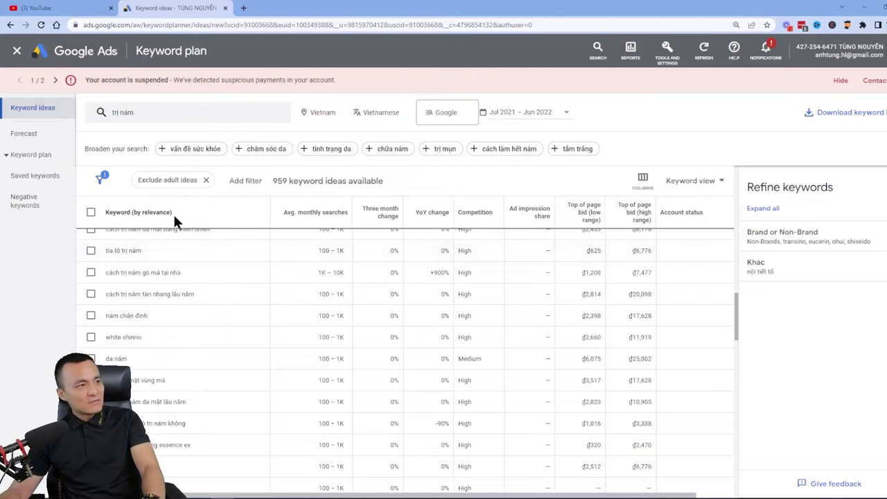